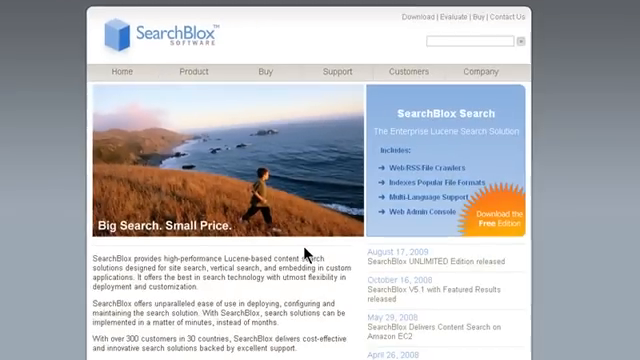
# Step: Download the Free Edition Windows installer searchblox_windows.exe from the SearchBlox website
pyautogui.click(499, 220)
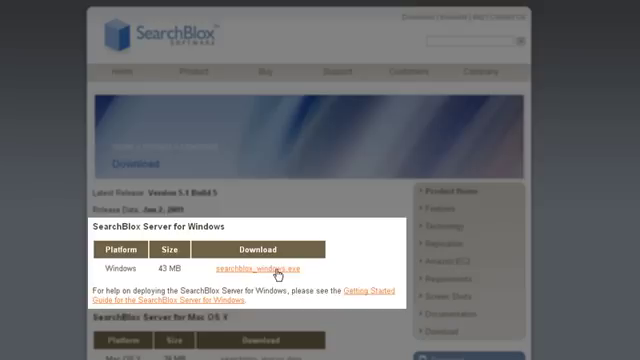
pyautogui.click(280, 271)
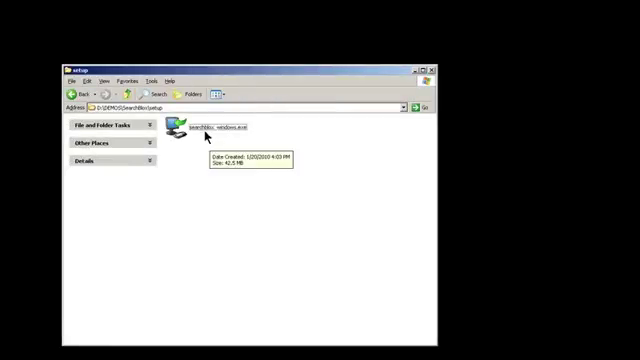
# Step: Run searchblox_windows.exe and install SearchBlox Server with the default location and settings
pyautogui.doubleClick(205, 134)
pyautogui.click(369, 264)
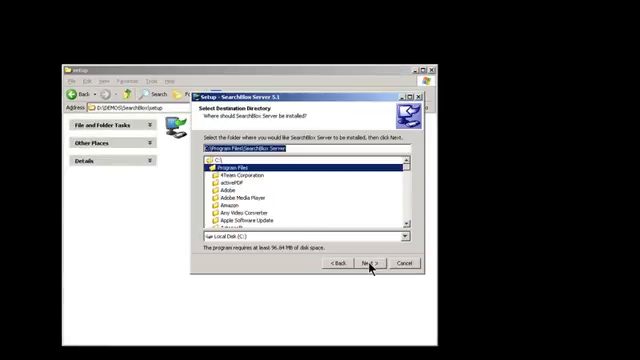
pyautogui.click(369, 264)
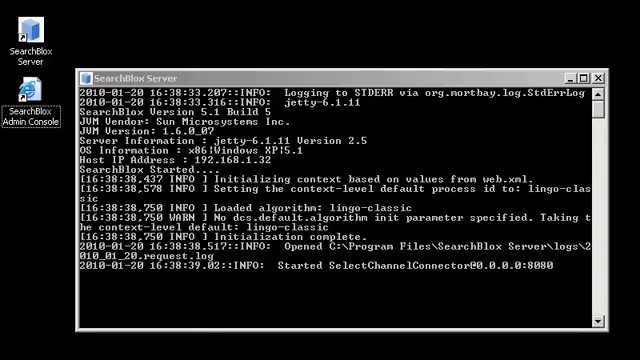
# Step: Launch the SearchBlox Admin Console from its desktop shortcut
pyautogui.doubleClick(48, 116)
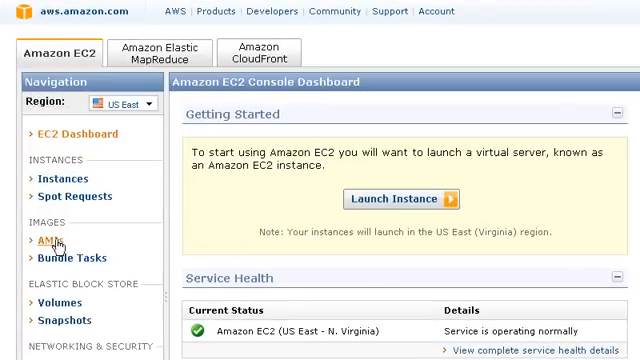
# Step: List the AMIs and bring up the actions for the searchblox-free-edition image
pyautogui.click(50, 241)
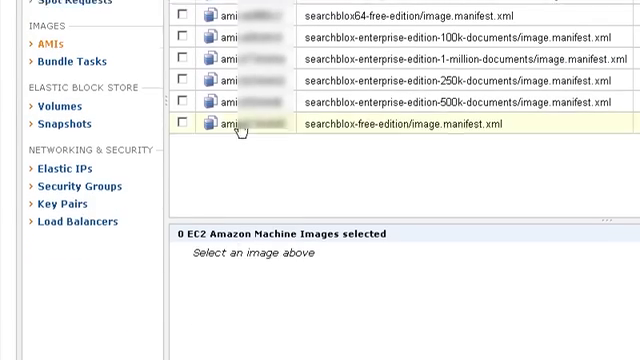
pyautogui.rightClick(239, 124)
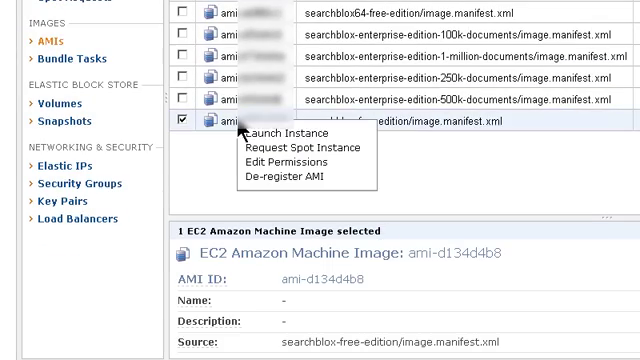
# Step: Launch an instance of the free-edition image with default details and show the running instance
pyautogui.click(302, 136)
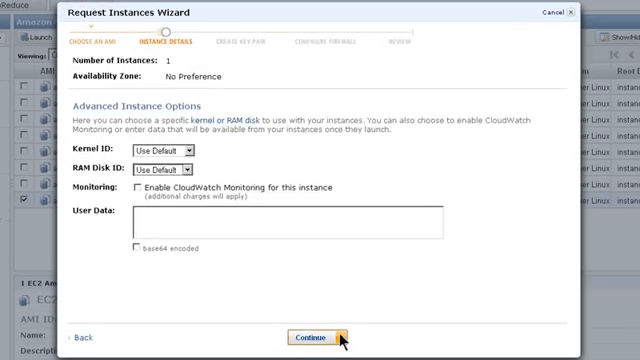
pyautogui.click(313, 339)
pyautogui.click(313, 339)
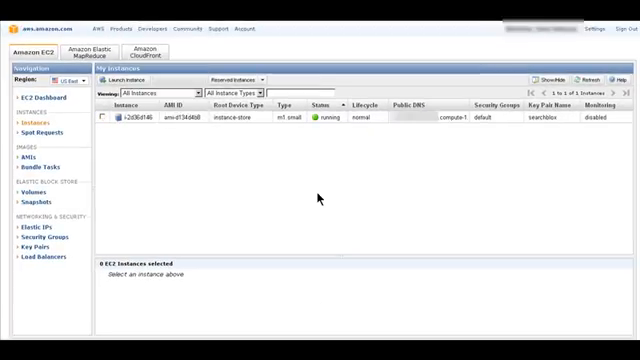
pyautogui.click(395, 123)
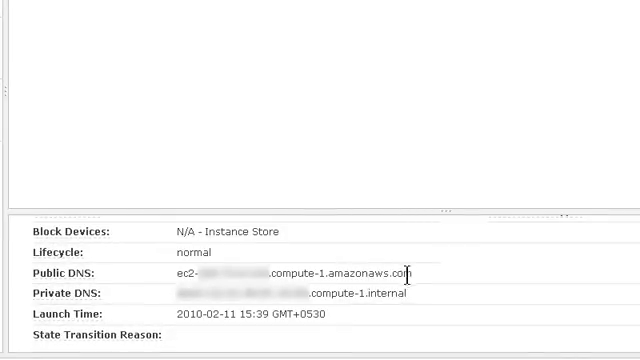
# Step: Copy the running instance's full Public DNS address
pyautogui.moveTo(415, 285); pyautogui.dragTo(304, 273)
pyautogui.click(190, 273)
pyautogui.moveTo(177, 273)
pyautogui.mouseDown()
pyautogui.moveTo(421, 283)
pyautogui.moveTo(410, 271)
pyautogui.mouseUp()
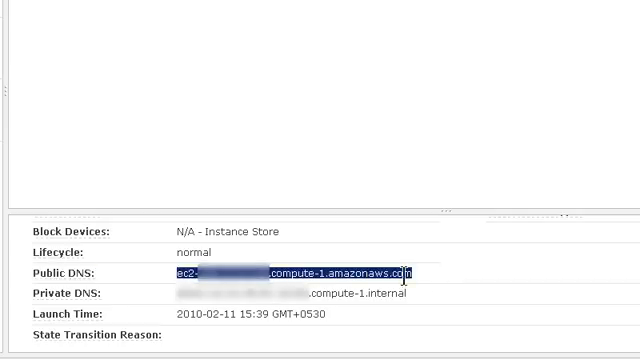
pyautogui.rightClick(404, 277)
pyautogui.click(430, 288)
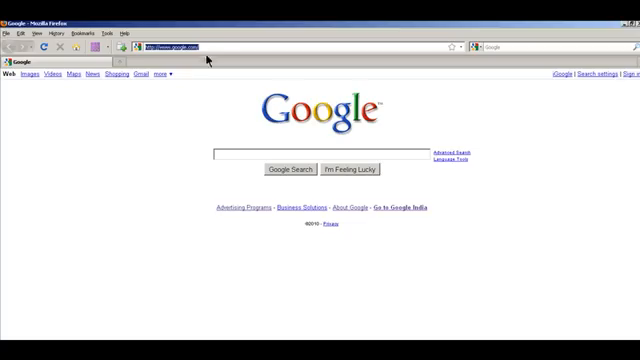
# Step: Replace the Google URL in the address bar with the pasted Public DNS address
pyautogui.click(200, 46)
pyautogui.moveTo(200, 46); pyautogui.dragTo(189, 46)
pyautogui.click(141, 46)
pyautogui.hotkey('ctrl', 'v')
pyautogui.hotkey('ctrl', 'v')
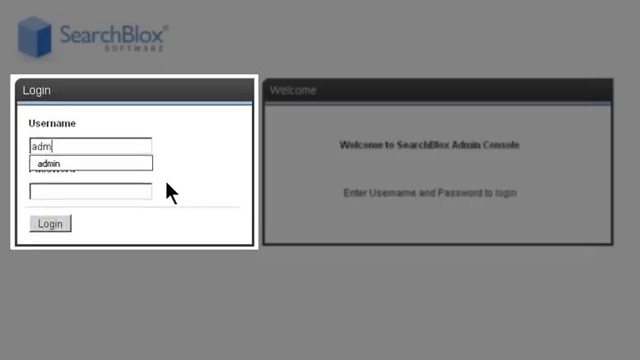
# Step: Log in to the admin console as the admin user
pyautogui.click(143, 192)
pyautogui.write('admin')
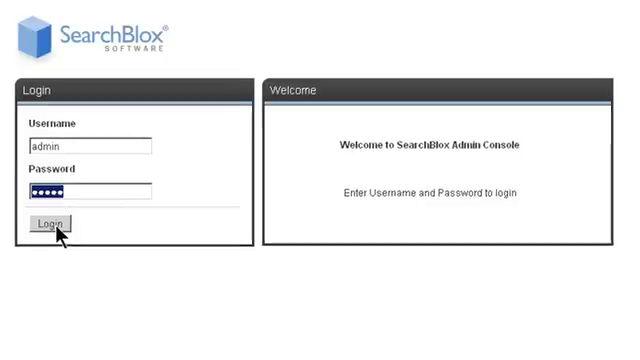
pyautogui.click(63, 224)
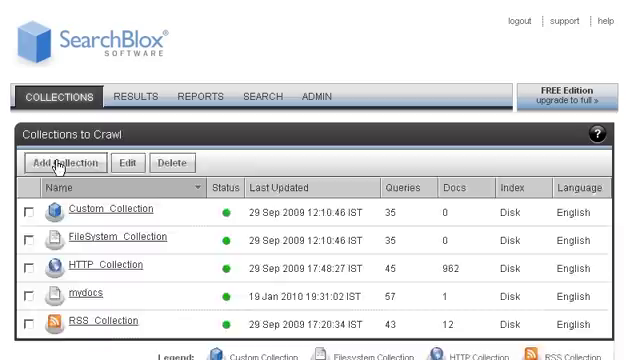
# Step: Add a new Filesystem collection named Marketing Documents and dismiss the success message
pyautogui.click(58, 167)
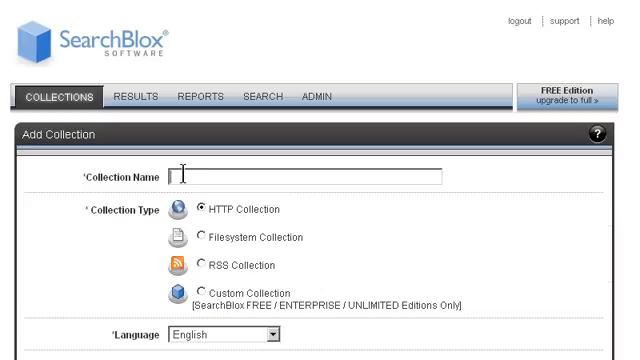
pyautogui.write('Marketing Documents')
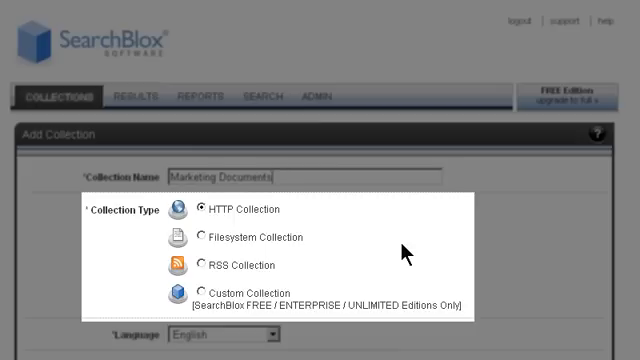
pyautogui.click(202, 236)
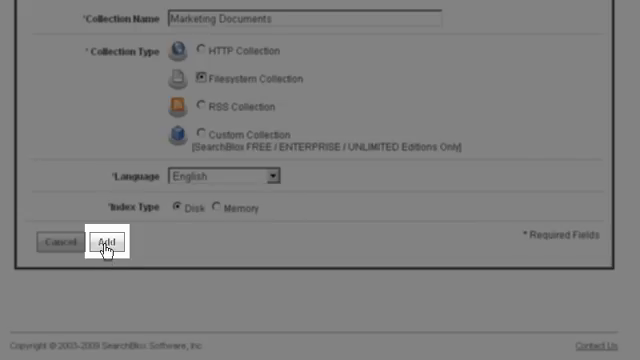
pyautogui.click(105, 247)
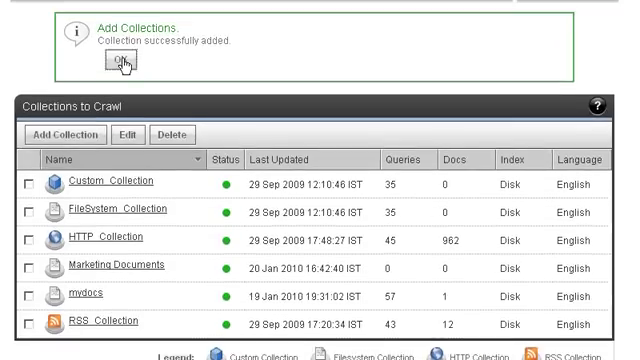
pyautogui.click(121, 61)
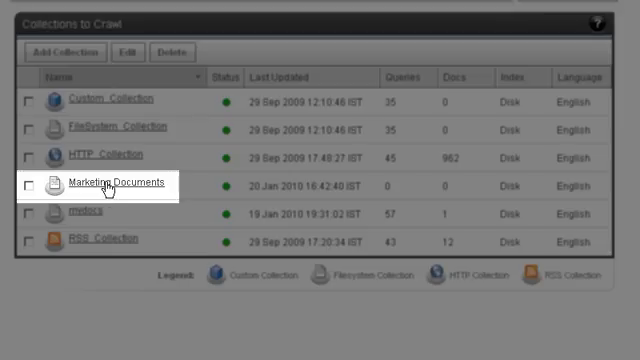
# Step: Open the Marketing Documents collection's settings from the list
pyautogui.click(107, 189)
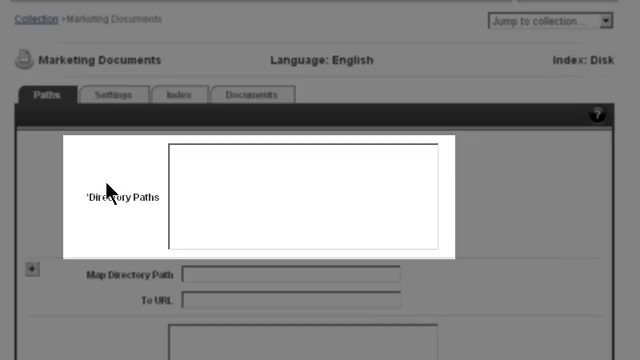
pyautogui.write('E://')
# Step: Save E:/Documents/Marketing/ as the collection's directory path and show its Index page
pyautogui.press('BackSpace')
pyautogui.write('Documents/')
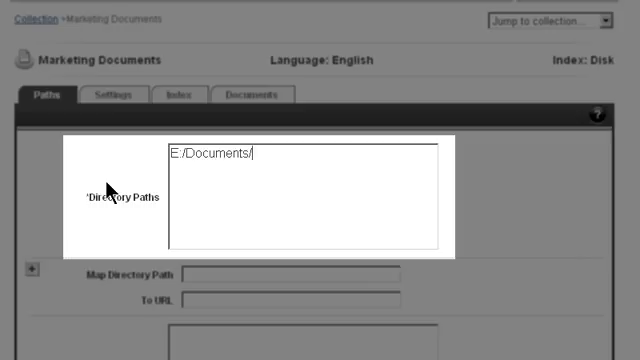
pyautogui.write('Marketing/')
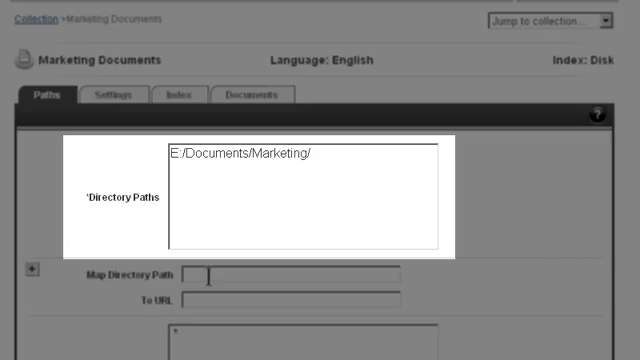
pyautogui.scroll(-5, 486, 279)
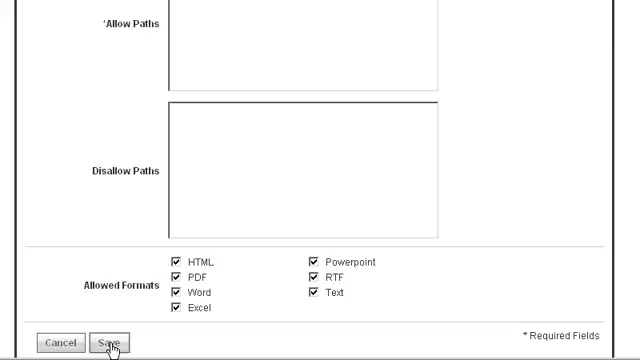
pyautogui.click(110, 345)
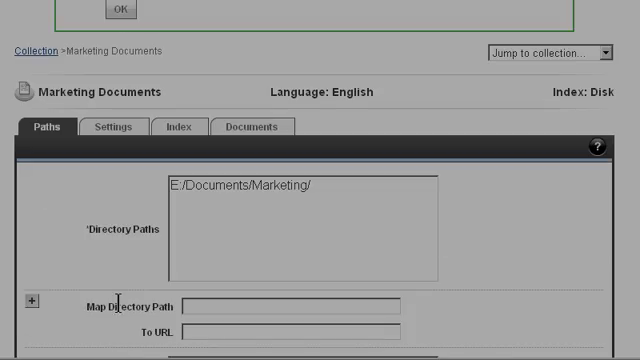
pyautogui.click(179, 126)
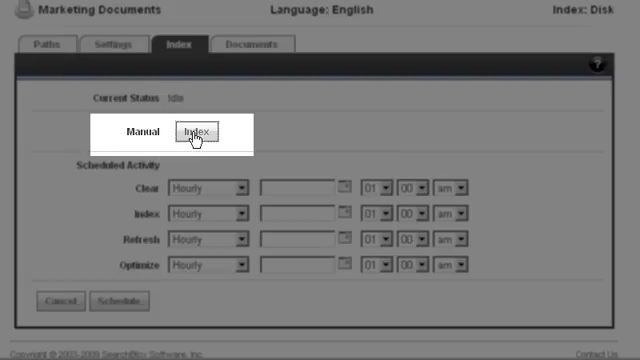
# Step: Run indexing on the Marketing Documents collection and review its settings
pyautogui.click(195, 137)
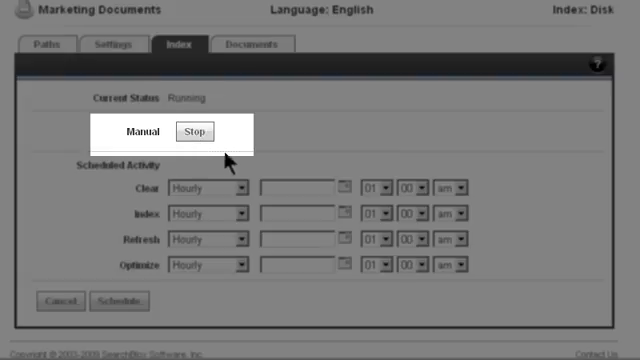
pyautogui.click(111, 48)
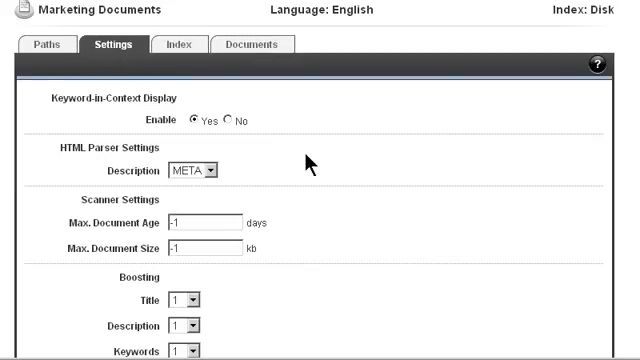
pyautogui.scroll(-1, 307, 163)
pyautogui.scroll(-3, 307, 162)
pyautogui.scroll(-1, 307, 161)
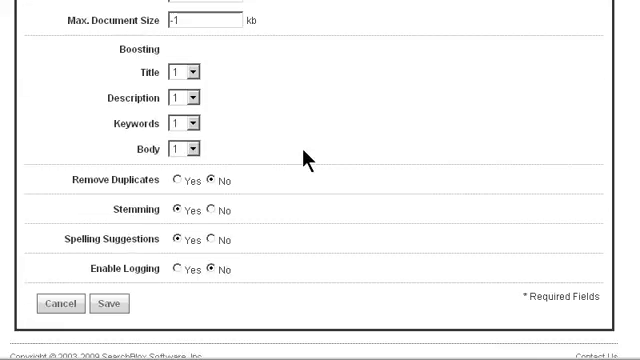
pyautogui.scroll(1, 307, 162)
pyautogui.scroll(4, 307, 162)
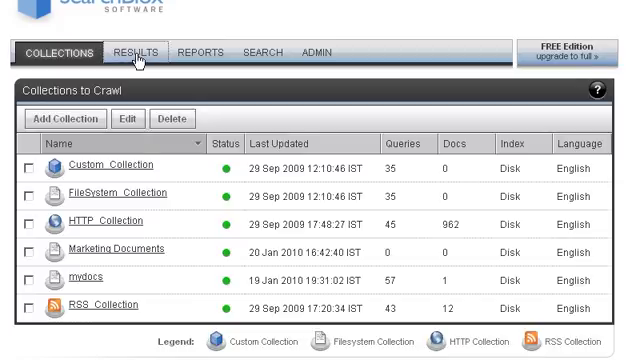
# Step: Review results-per-page and sorting, then make clustered.xsl the default results template
pyautogui.click(138, 60)
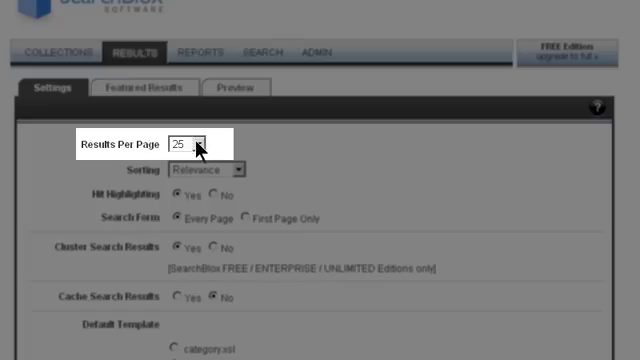
pyautogui.click(199, 144)
pyautogui.click(240, 174)
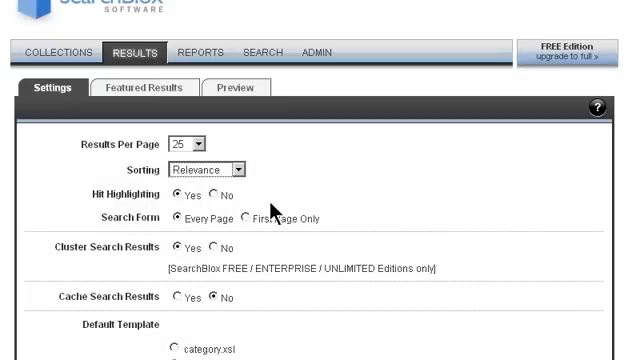
pyautogui.scroll(-3, 258, 304)
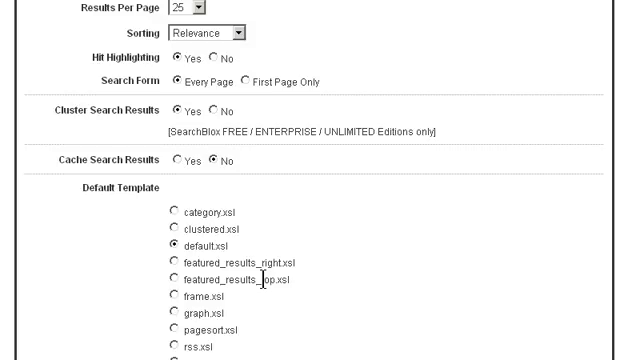
pyautogui.scroll(-3, 182, 121)
pyautogui.click(176, 94)
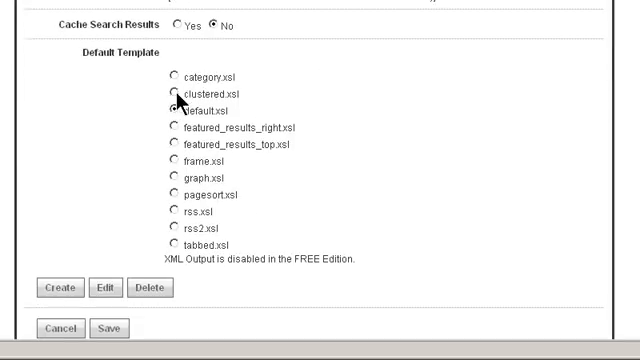
pyautogui.scroll(2, 97, 326)
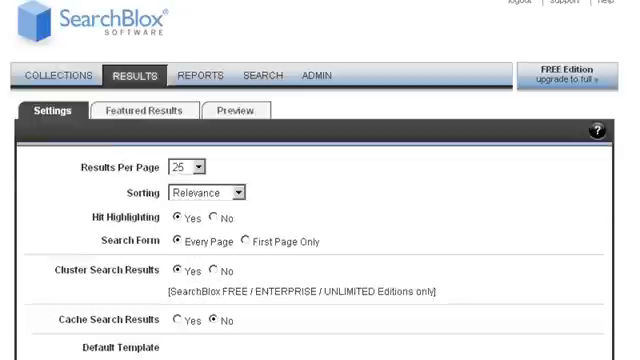
# Step: Preview search results for the query CNN using the clustered.xsl template
pyautogui.click(117, 157)
pyautogui.click(226, 118)
pyautogui.click(180, 173)
pyautogui.write('CNN')
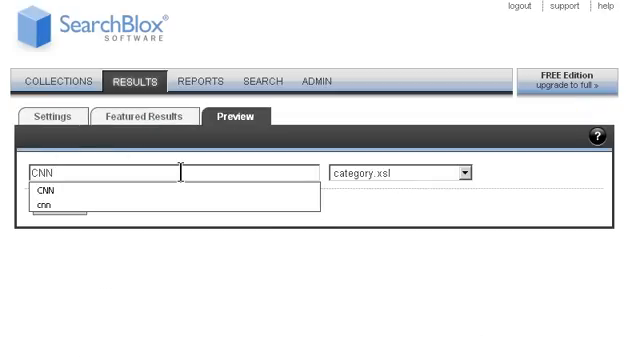
pyautogui.click(408, 176)
pyautogui.click(398, 202)
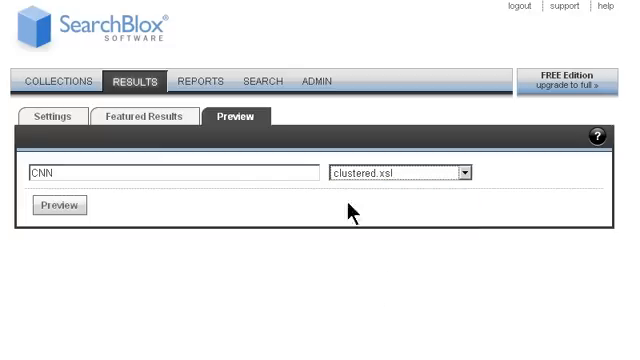
pyautogui.click(60, 207)
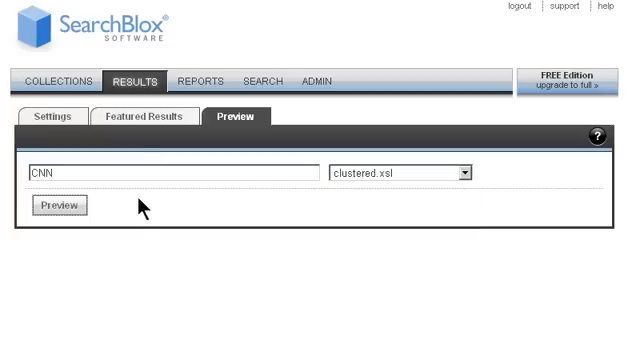
pyautogui.scroll(-3, 291, 129)
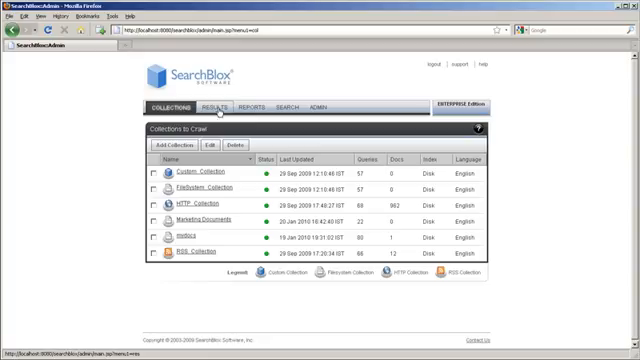
# Step: Create a featured result 'Sample featured Result' with its description and URL
pyautogui.click(216, 108)
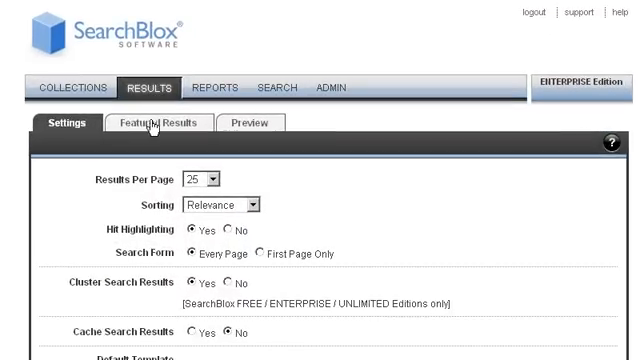
pyautogui.click(155, 125)
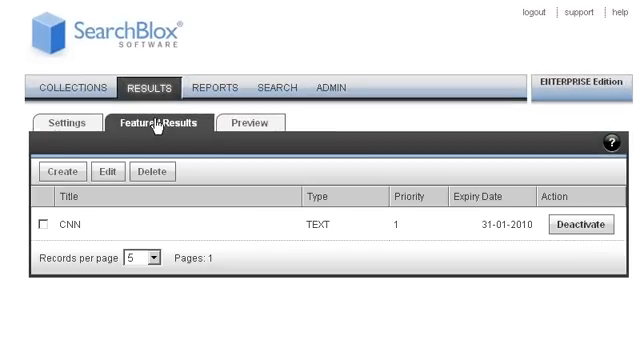
pyautogui.click(62, 172)
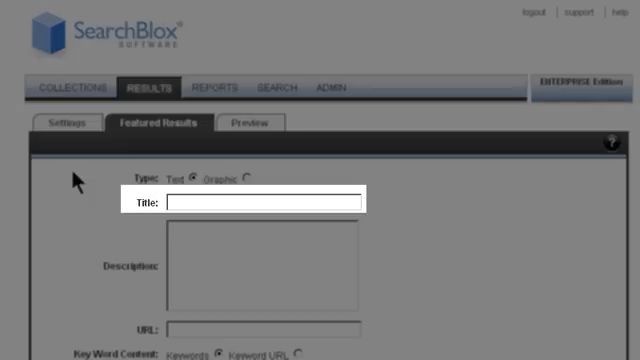
pyautogui.click(183, 200)
pyautogui.write('Sample featured Result')
pyautogui.click(213, 239)
pyautogui.write('Sample description of Featured result. You can place your text here.')
pyautogui.click(231, 329)
pyautogui.write('http://www.anywebsiteurl.com')
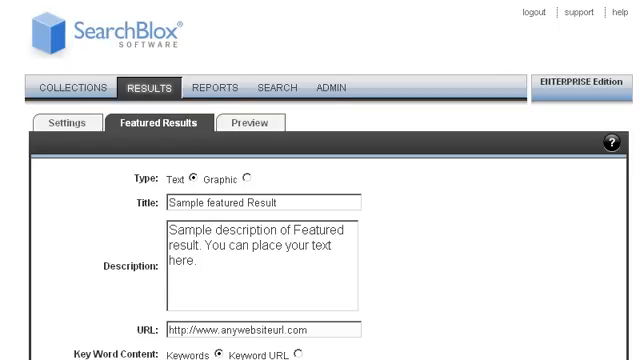
pyautogui.write('keyword1 keyword2 search sample ')
pyautogui.write('any other keyword')
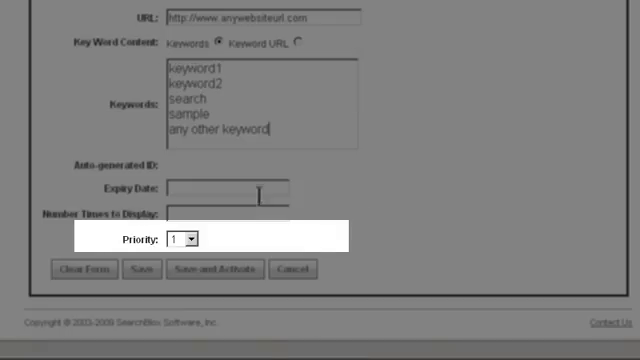
# Step: Set the expiry date 08-04-2010 and display count, then save and activate it
pyautogui.click(259, 193)
pyautogui.write('08-04-2010')
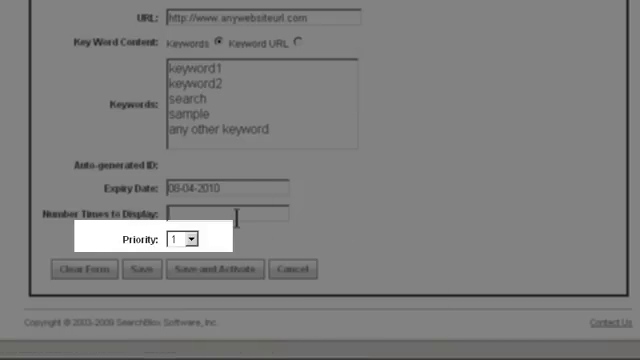
pyautogui.click(237, 217)
pyautogui.write('2000')
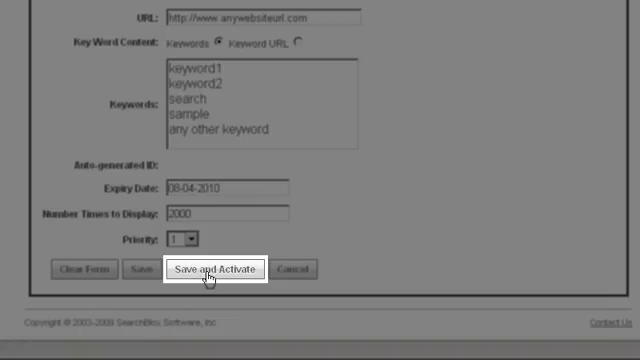
pyautogui.click(209, 270)
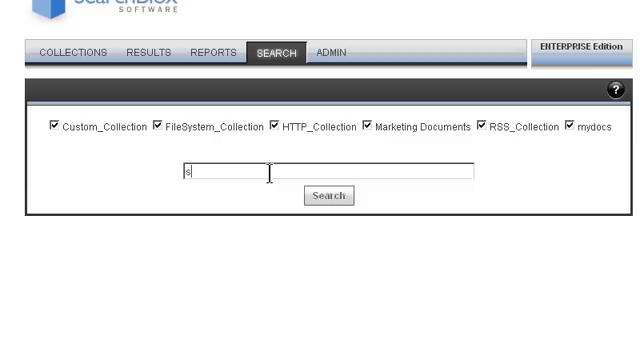
pyautogui.write('ample')
# Step: Search for 'sample' to see the featured result among the hits
pyautogui.click(232, 189)
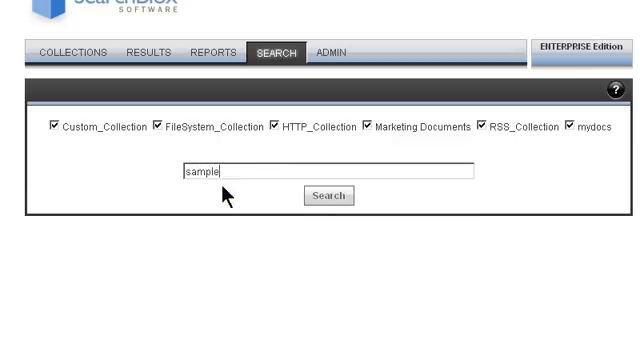
pyautogui.click(328, 198)
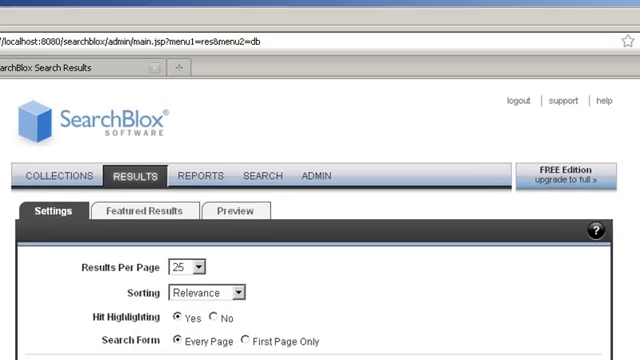
pyautogui.scroll(-3, 362, 267)
pyautogui.scroll(-3, 366, 263)
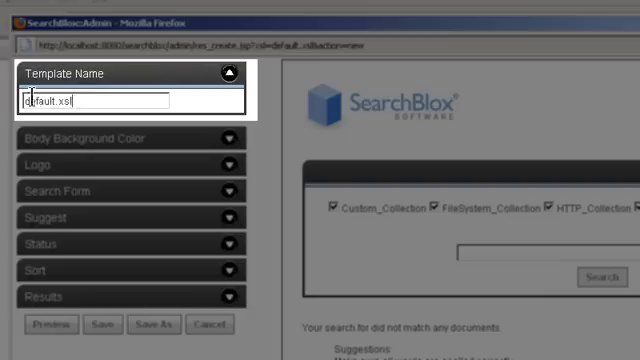
# Step: Name the new template myown.xsl and give it a #FFFFCC body background colour
pyautogui.moveTo(87, 75); pyautogui.dragTo(103, 75)
pyautogui.press('BackSpace')
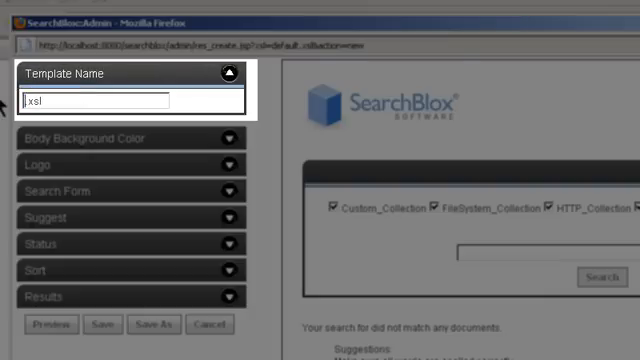
pyautogui.write('mywon')
pyautogui.press('BackSpace')
pyautogui.press('BackSpace')
pyautogui.press('BackSpace')
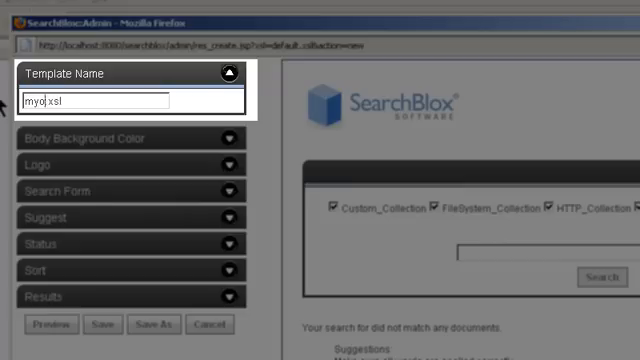
pyautogui.write('n')
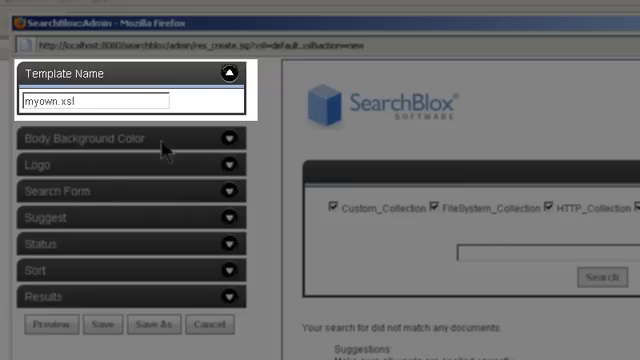
pyautogui.click(230, 140)
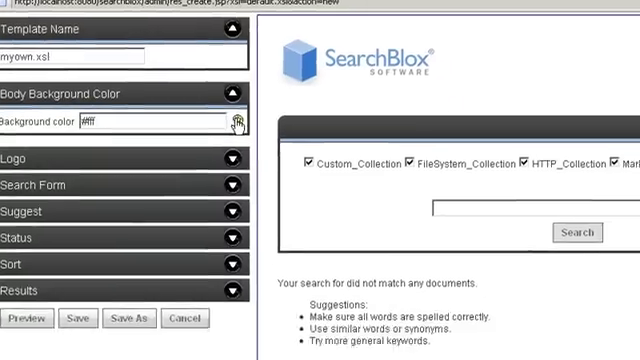
pyautogui.click(238, 121)
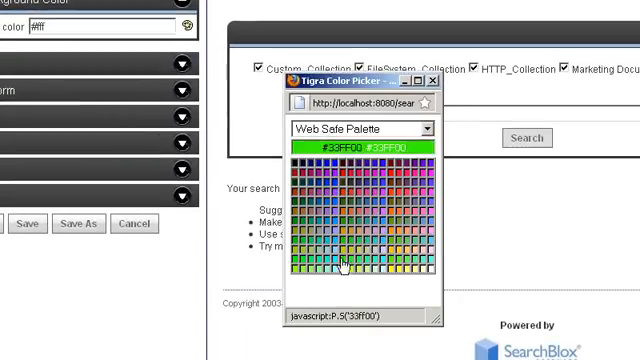
pyautogui.click(427, 274)
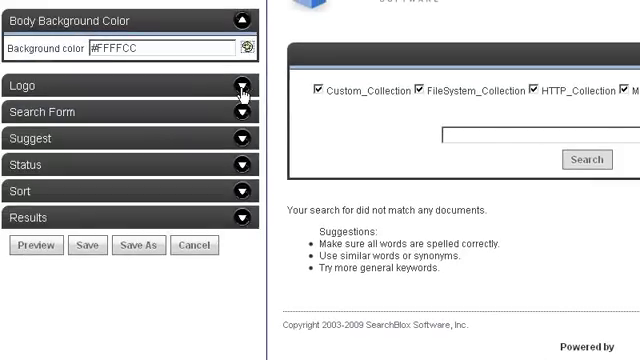
# Step: Upload generic_logo.gif as the template logo and preview the resulting search page
pyautogui.click(240, 86)
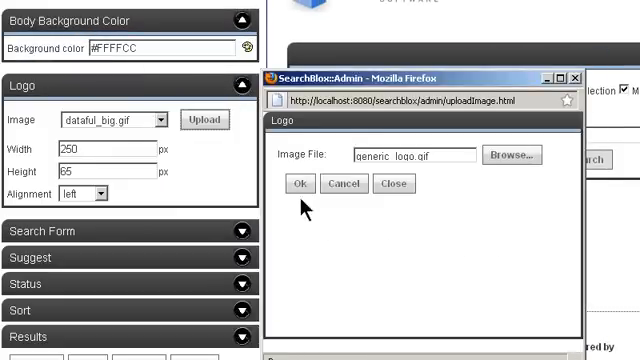
pyautogui.click(300, 184)
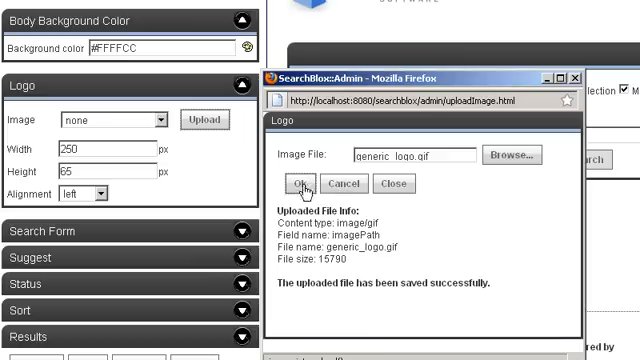
pyautogui.click(389, 184)
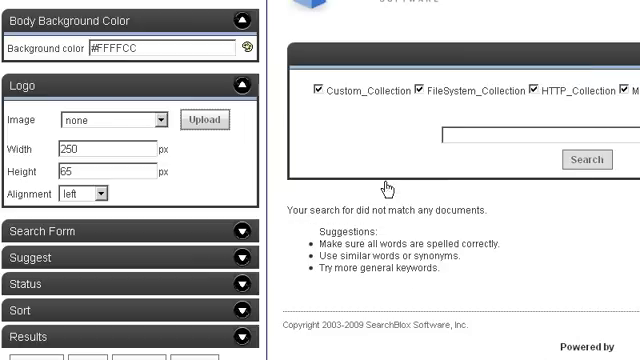
pyautogui.click(160, 120)
pyautogui.click(139, 177)
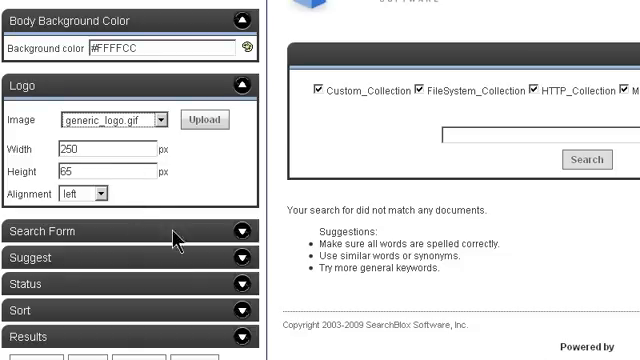
pyautogui.click(241, 231)
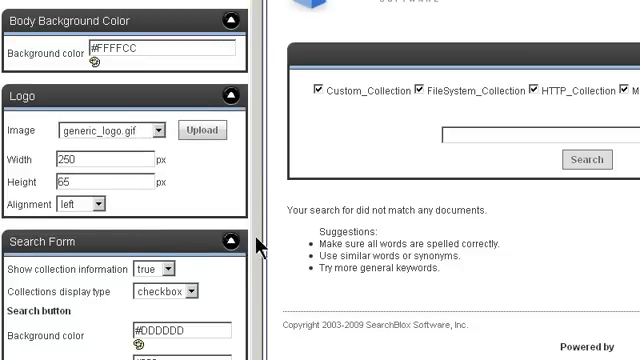
pyautogui.moveTo(259, 247); pyautogui.dragTo(258, 330)
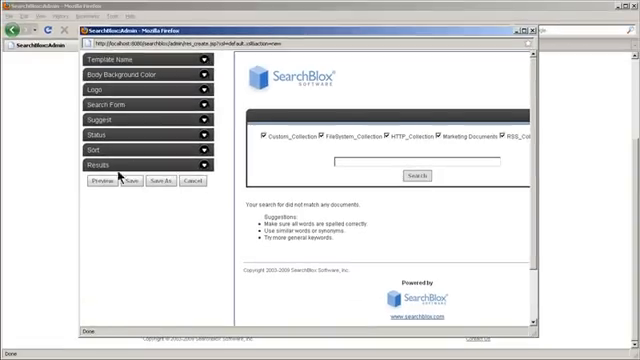
pyautogui.click(103, 182)
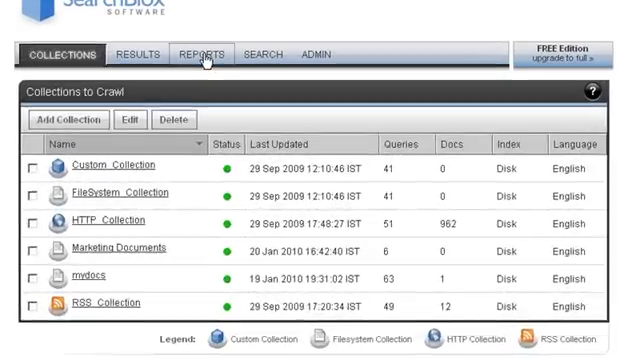
pyautogui.click(205, 60)
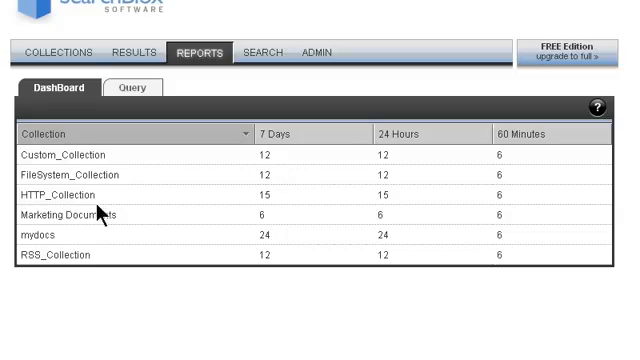
pyautogui.click(287, 142)
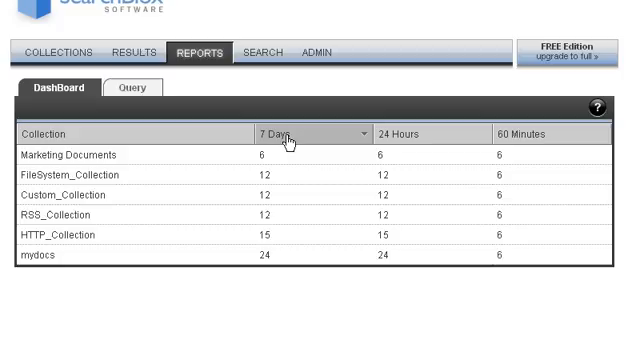
pyautogui.click(133, 93)
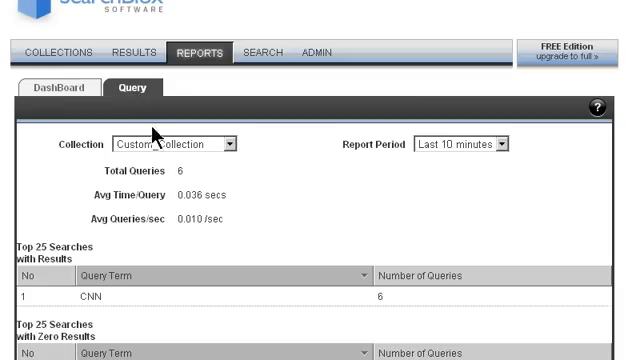
pyautogui.click(430, 148)
pyautogui.click(471, 263)
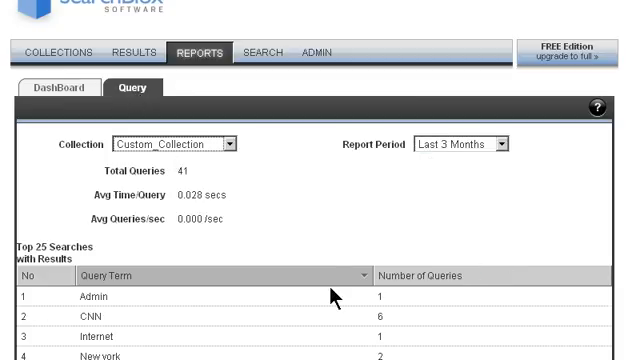
pyautogui.scroll(-3, 331, 290)
pyautogui.scroll(3, 331, 295)
pyautogui.scroll(-3, 257, 179)
pyautogui.click(230, 30)
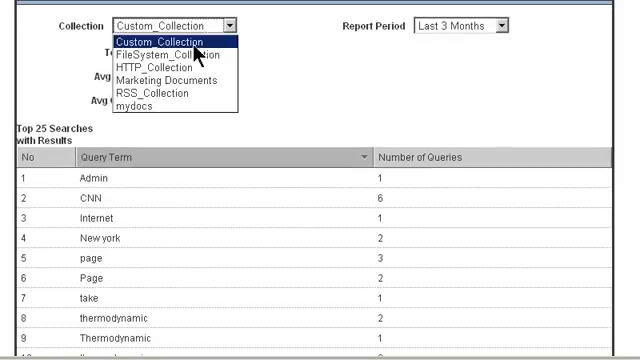
pyautogui.click(197, 55)
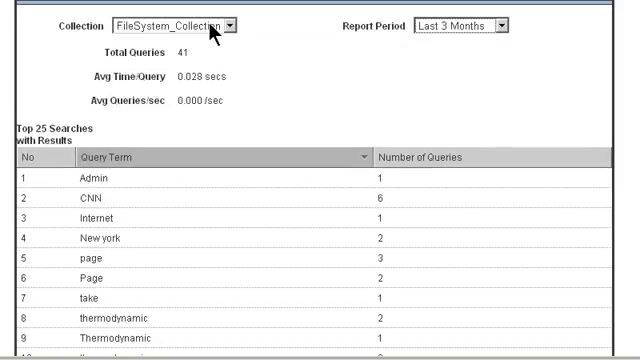
pyautogui.click(213, 27)
pyautogui.click(192, 66)
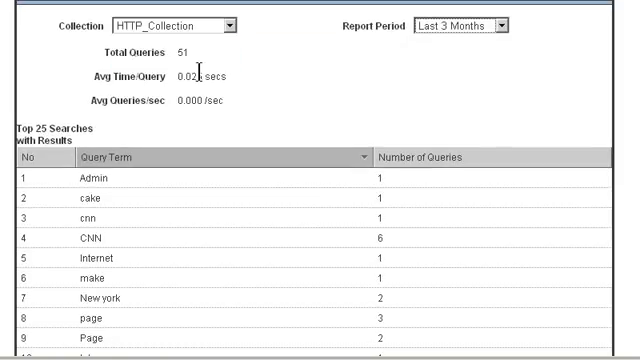
pyautogui.click(203, 28)
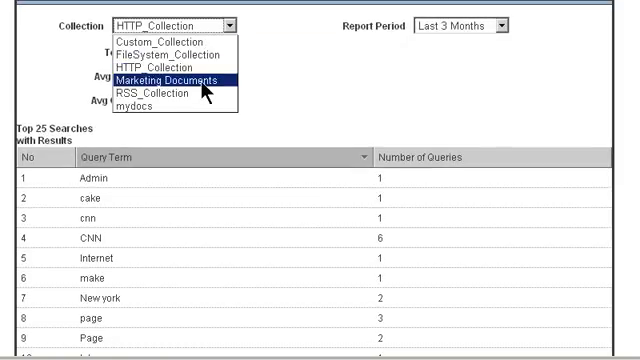
pyautogui.click(203, 88)
pyautogui.click(230, 28)
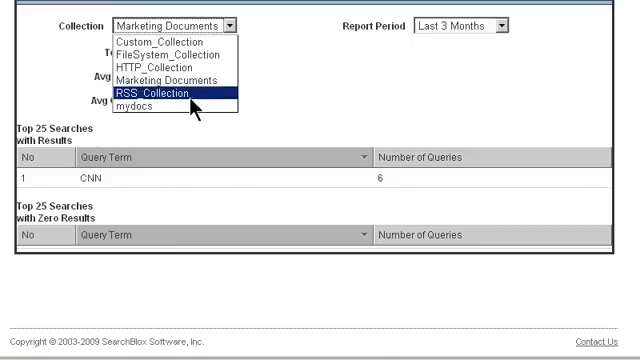
pyautogui.click(193, 107)
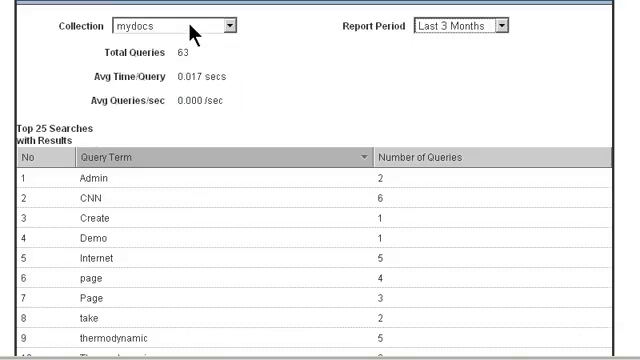
pyautogui.click(193, 30)
pyautogui.click(182, 40)
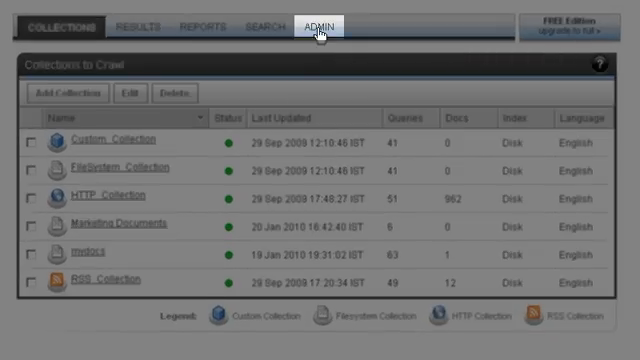
# Step: View the Admin page with the licence details and change-password form
pyautogui.click(319, 34)
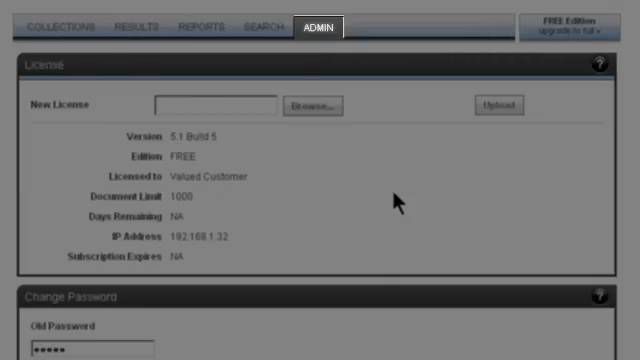